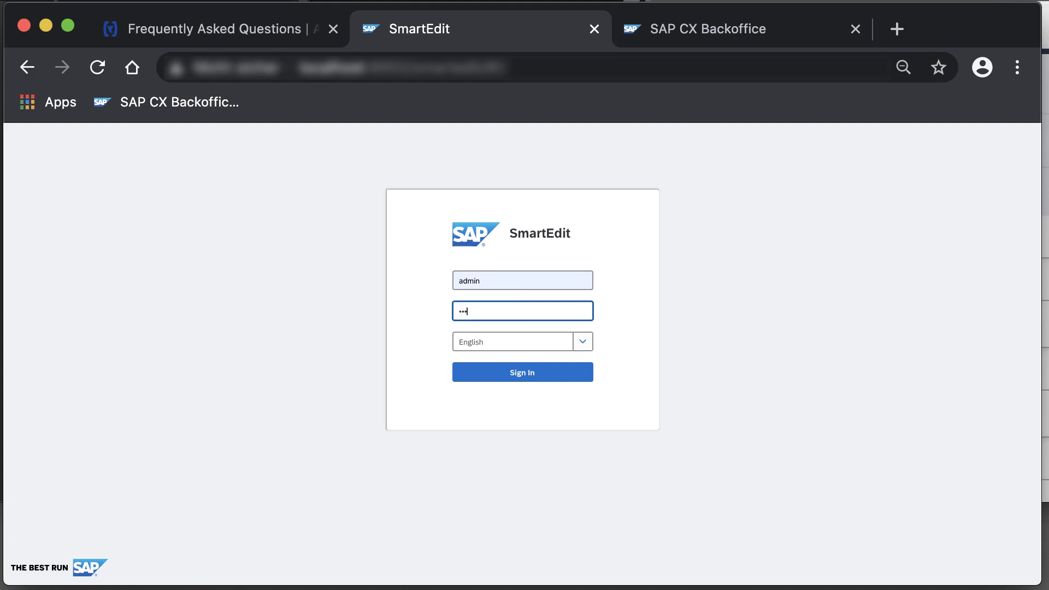
Sign in and filter the Staged pages list with 'freq' to locate the FAQ Page.
{"action": "left_click", "coordinate": [494, 372]}
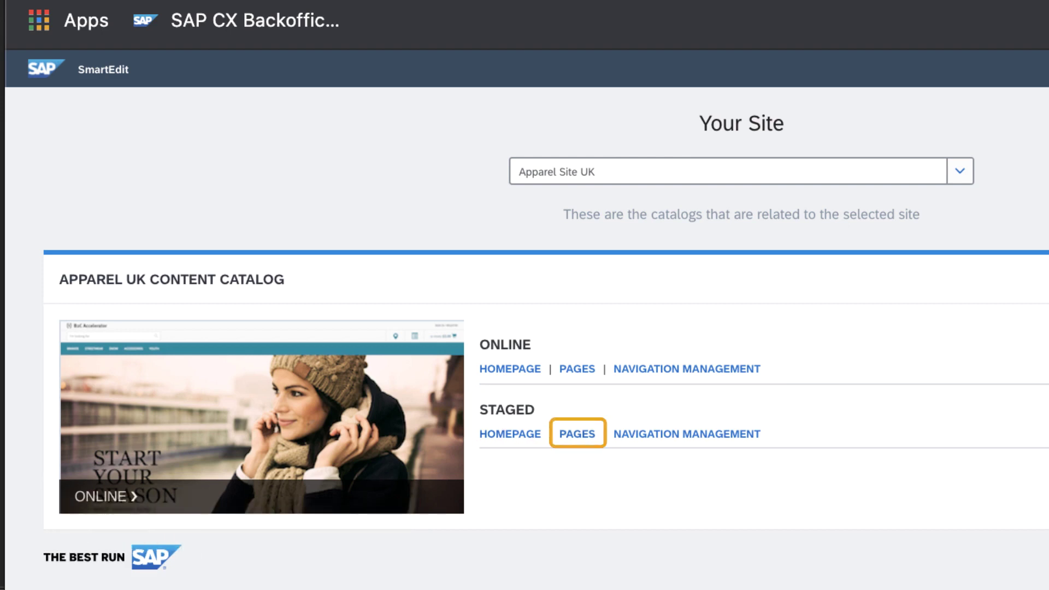
{"action": "left_click", "coordinate": [577, 434]}
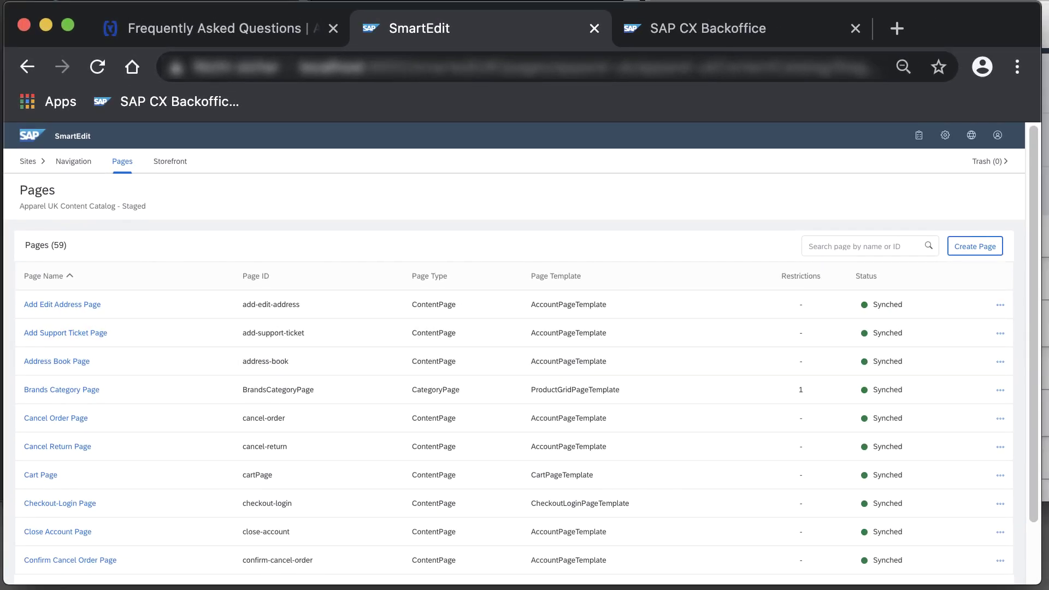
{"action": "left_click", "coordinate": [861, 246]}
{"action": "type", "text": "freq"}
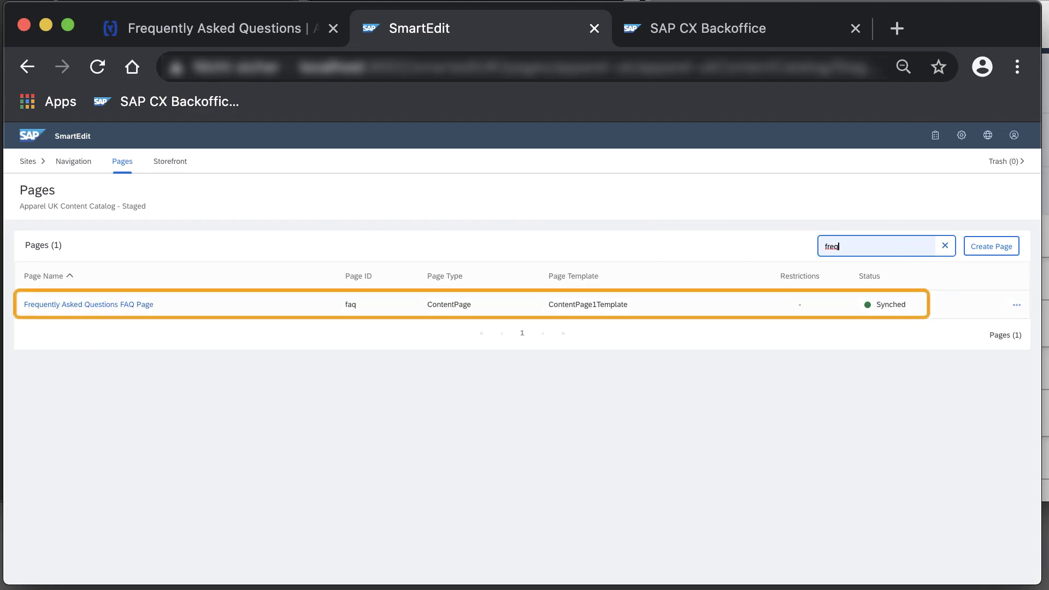
{"action": "left_click", "coordinate": [1017, 305]}
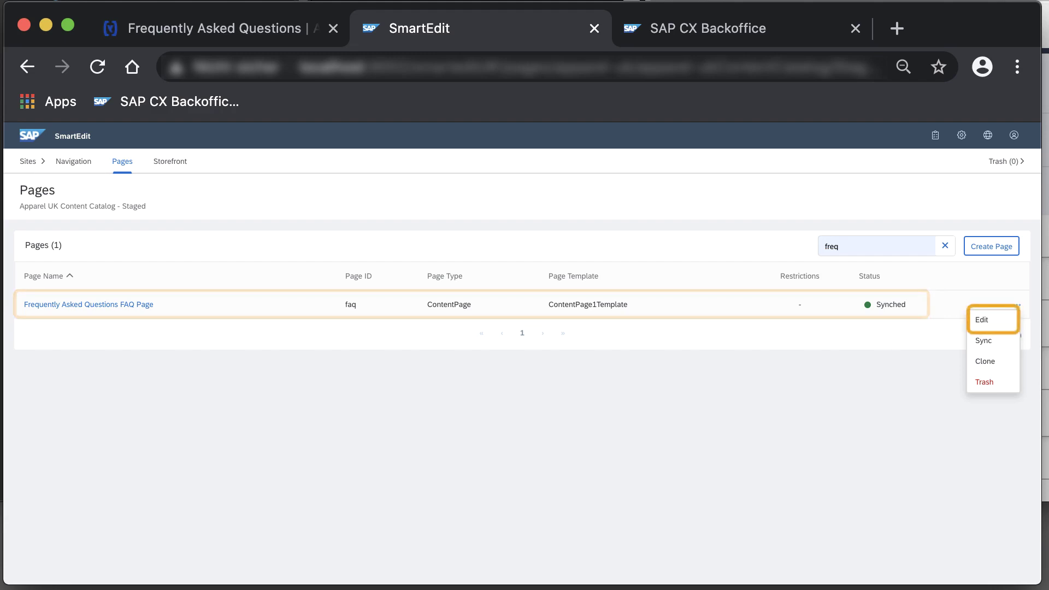
Change the FAQ Page label from /frequently-asked-questions to /faq and save it.
{"action": "left_click", "coordinate": [982, 319]}
{"action": "left_click", "coordinate": [522, 314]}
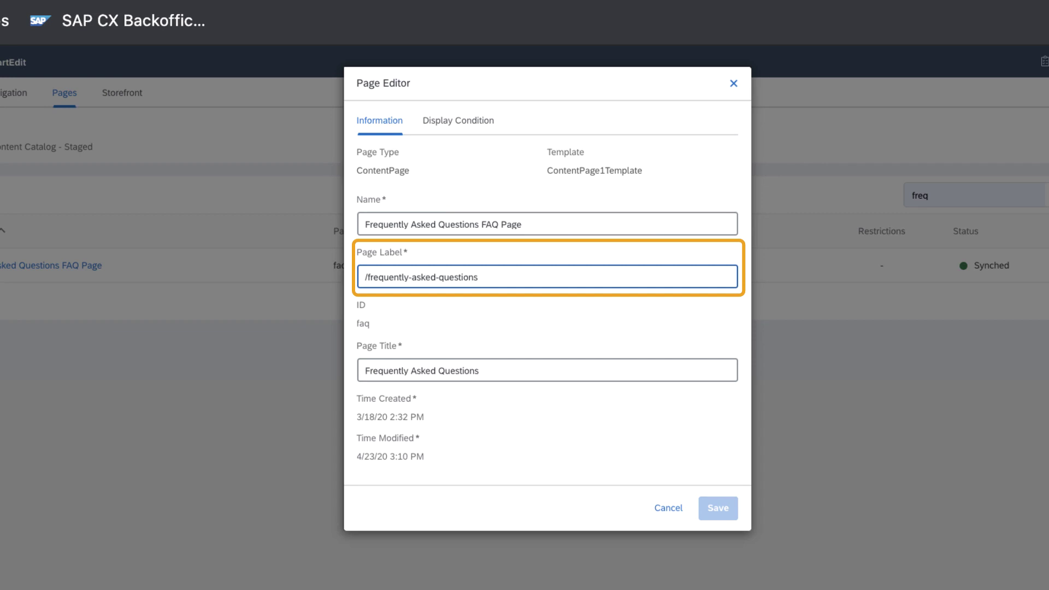
{"action": "key", "text": "BackSpace"}
{"action": "key", "text": "BackSpace"}
{"action": "key", "text": "BackSpace"}
{"action": "key", "text": "BackSpace"}
{"action": "key", "text": "BackSpace"}
{"action": "key", "text": "BackSpace"}
{"action": "key", "text": "BackSpace"}
{"action": "key", "text": "BackSpace"}
{"action": "key", "text": "BackSpace"}
{"action": "key", "text": "BackSpace"}
{"action": "key", "text": "BackSpace"}
{"action": "key", "text": "BackSpace"}
{"action": "key", "text": "BackSpace"}
{"action": "key", "text": "BackSpace"}
{"action": "key", "text": "BackSpace"}
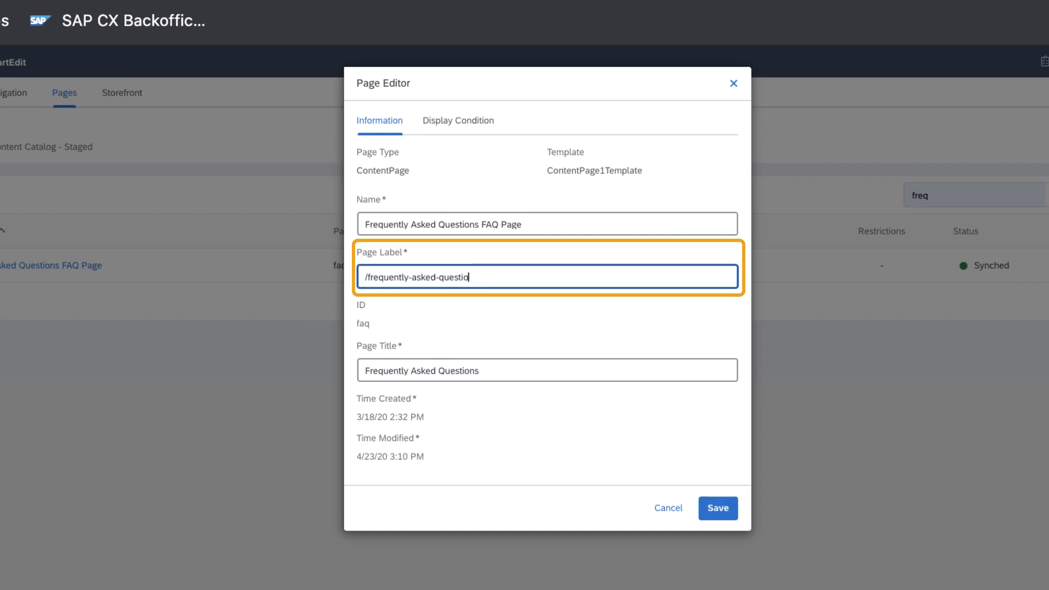
{"action": "key", "text": "BackSpace"}
{"action": "key", "text": "BackSpace"}
{"action": "key", "text": "BackSpace"}
{"action": "key", "text": "BackSpace"}
{"action": "key", "text": "BackSpace"}
{"action": "key", "text": "BackSpace"}
{"action": "key", "text": "BackSpace"}
{"action": "key", "text": "BackSpace"}
{"action": "key", "text": "BackSpace"}
{"action": "key", "text": "BackSpace"}
{"action": "key", "text": "BackSpace"}
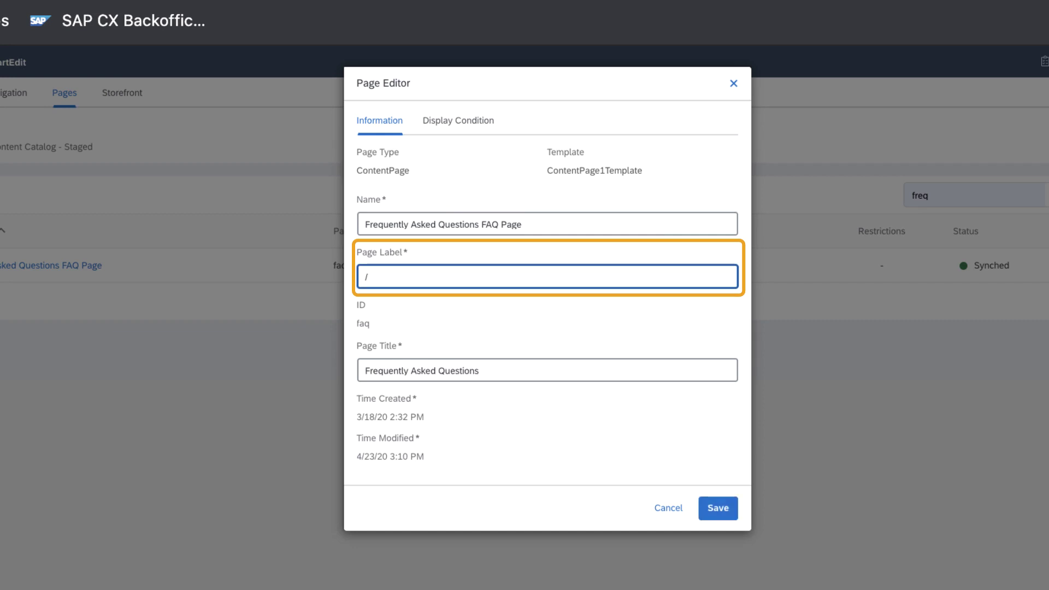
{"action": "type", "text": "faq"}
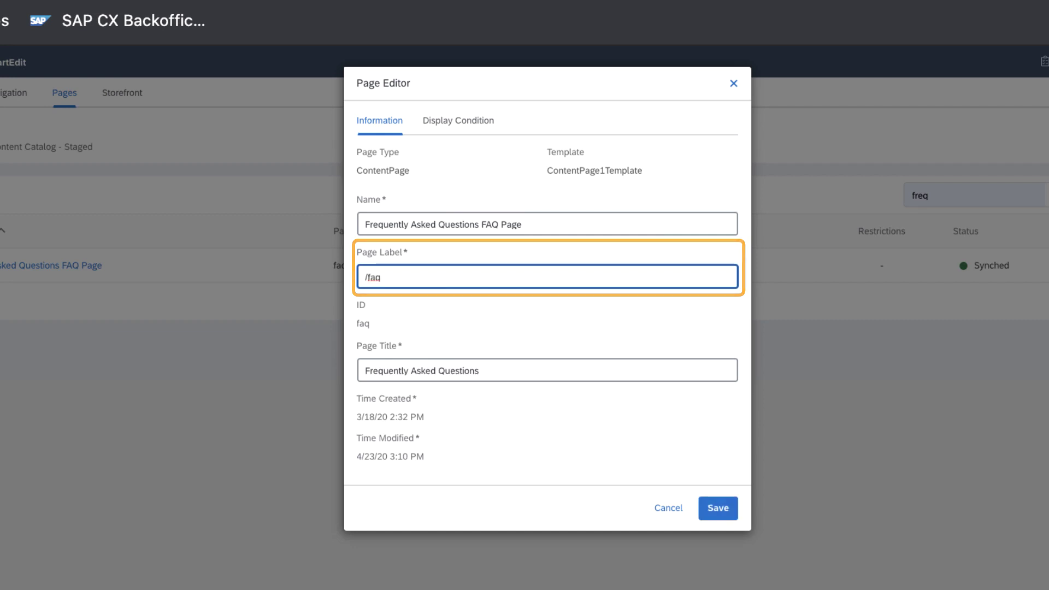
{"action": "left_click", "coordinate": [713, 509]}
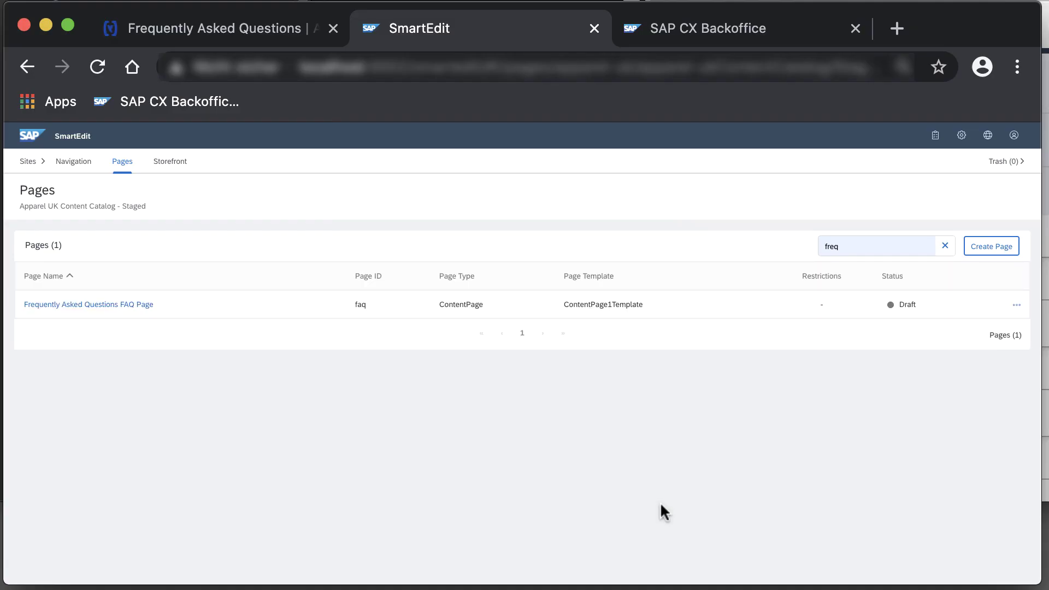
{"action": "left_click", "coordinate": [1017, 308]}
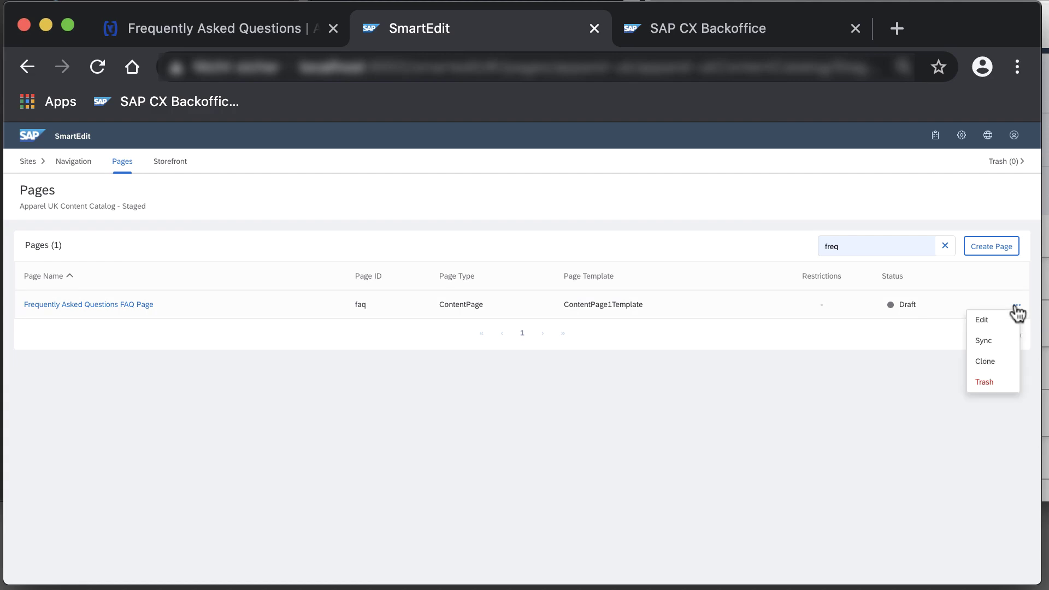
{"action": "left_click", "coordinate": [986, 343]}
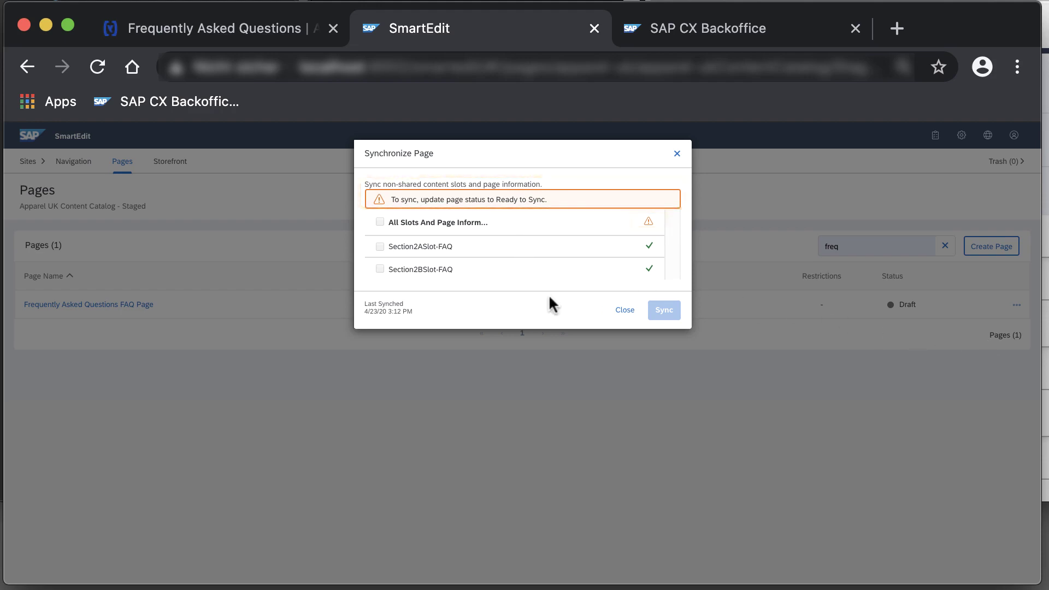
{"action": "left_click", "coordinate": [677, 154]}
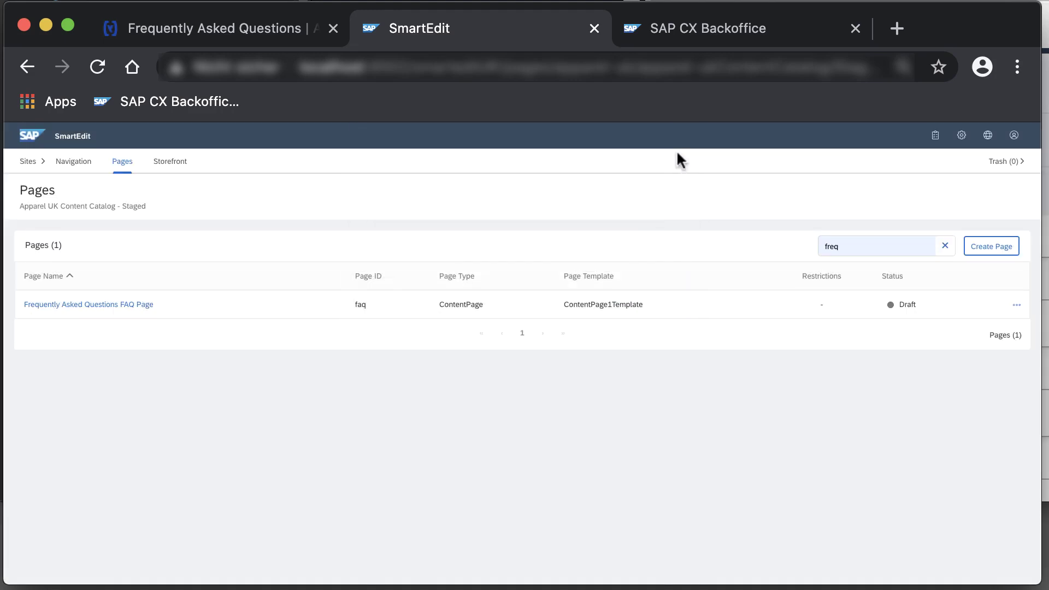
In Backoffice, search the WCMS pages list for 'freq' to find the FAQ pages.
{"action": "left_click", "coordinate": [700, 31]}
{"action": "scroll", "coordinate": [22, 398], "scroll_direction": "down", "scroll_amount": 3}
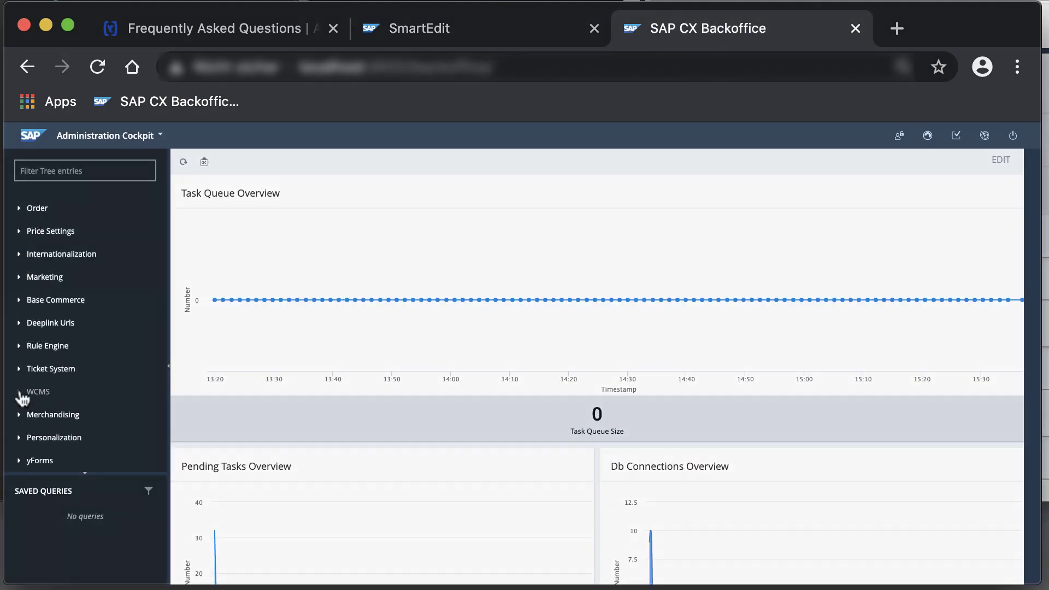
{"action": "left_click", "coordinate": [22, 398]}
{"action": "scroll", "coordinate": [66, 426], "scroll_direction": "up", "scroll_amount": 1}
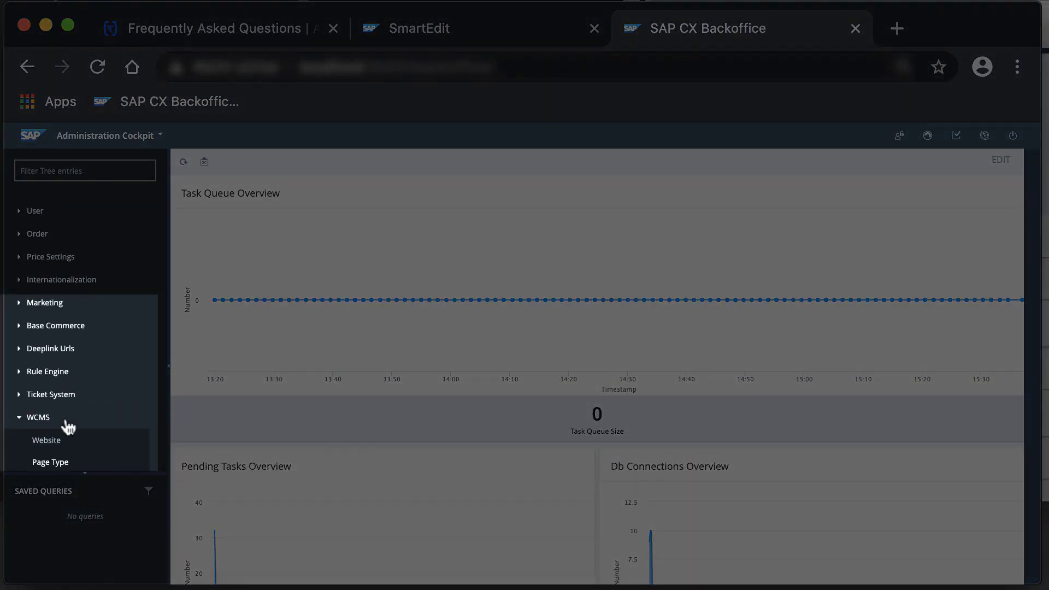
{"action": "scroll", "coordinate": [68, 426], "scroll_direction": "down", "scroll_amount": 4}
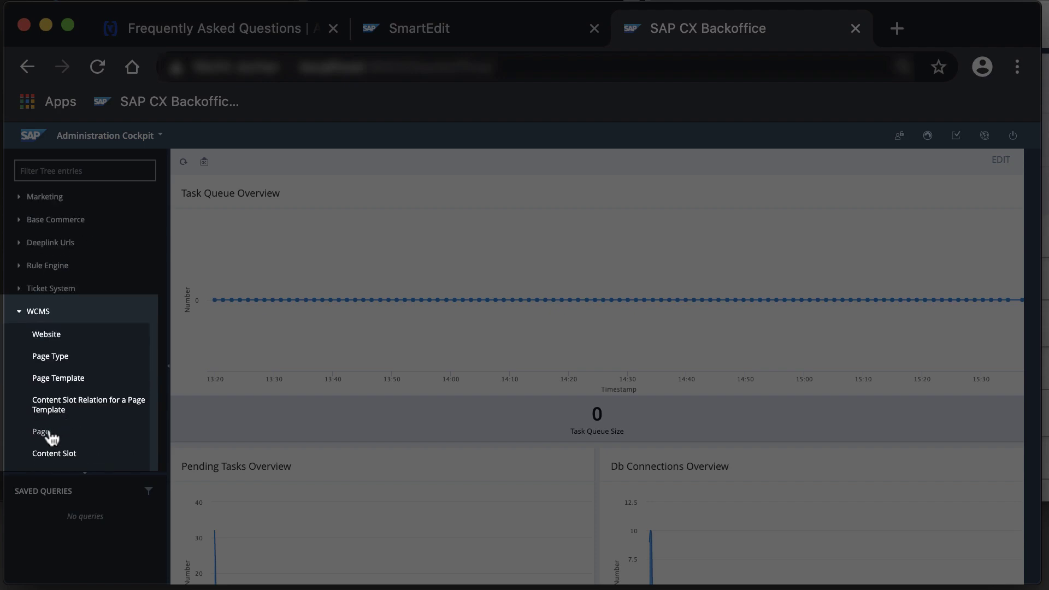
{"action": "left_click", "coordinate": [49, 433]}
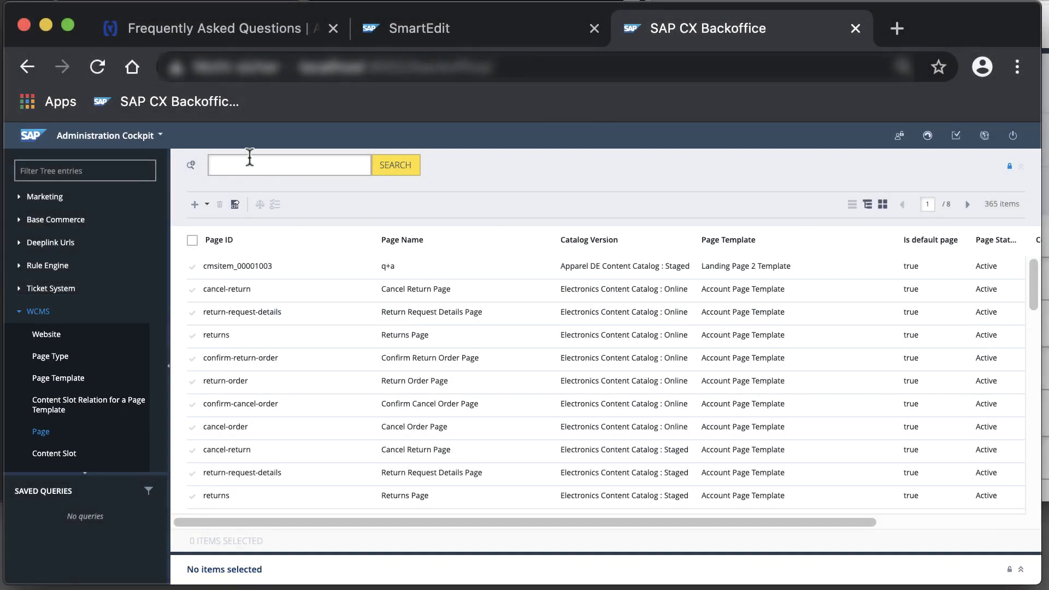
{"action": "left_click", "coordinate": [245, 164]}
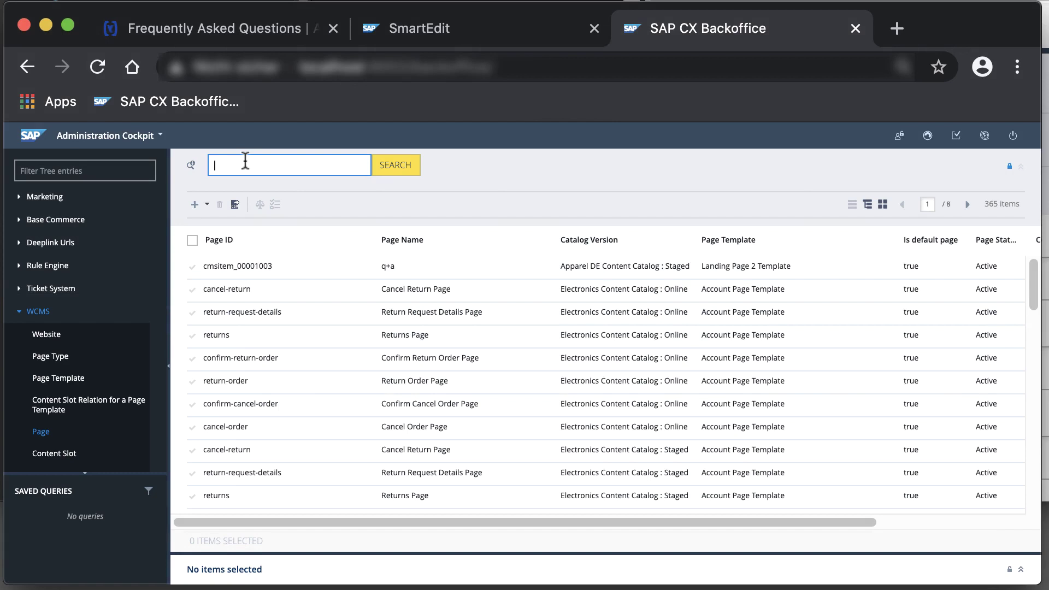
{"action": "type", "text": "freq"}
{"action": "left_click", "coordinate": [398, 171]}
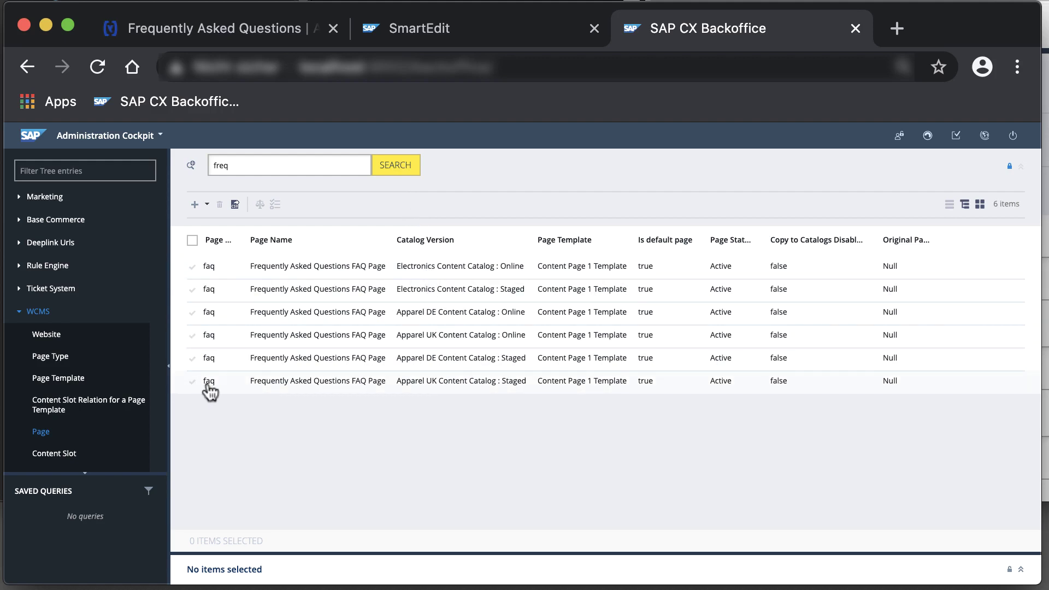
Set the Apparel UK Staged FAQ page's Approval Status to approved, save, and reload SmartEdit.
{"action": "left_click", "coordinate": [264, 385]}
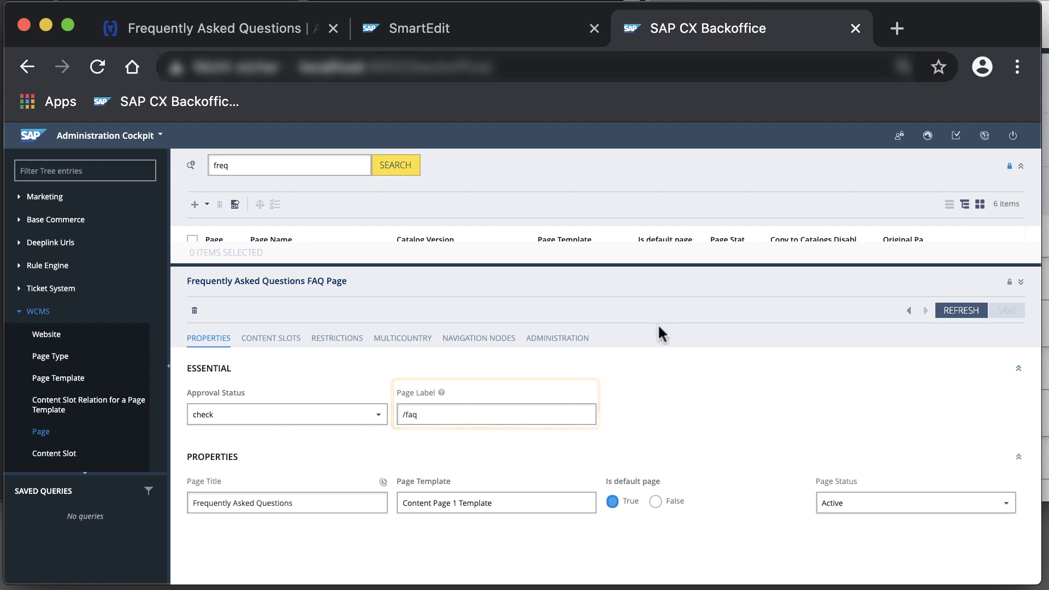
{"action": "left_click", "coordinate": [561, 341]}
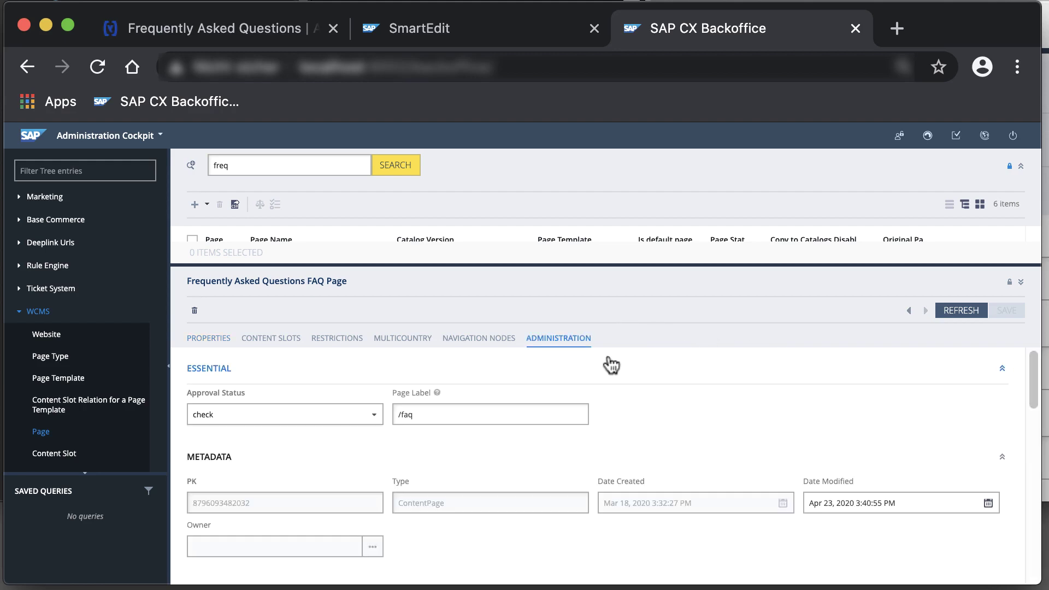
{"action": "left_click", "coordinate": [375, 416]}
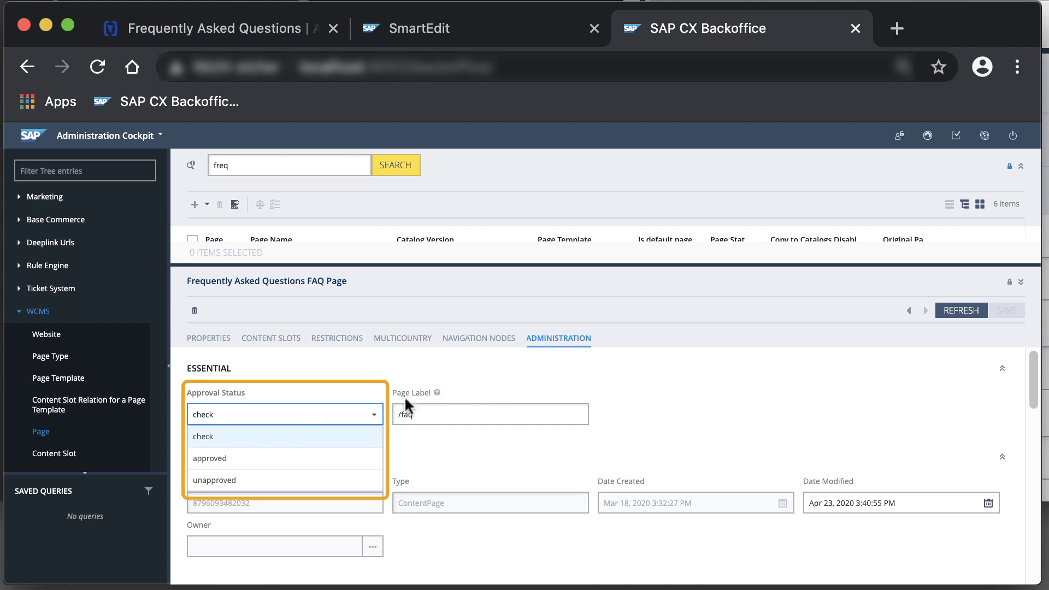
{"action": "left_click", "coordinate": [238, 462]}
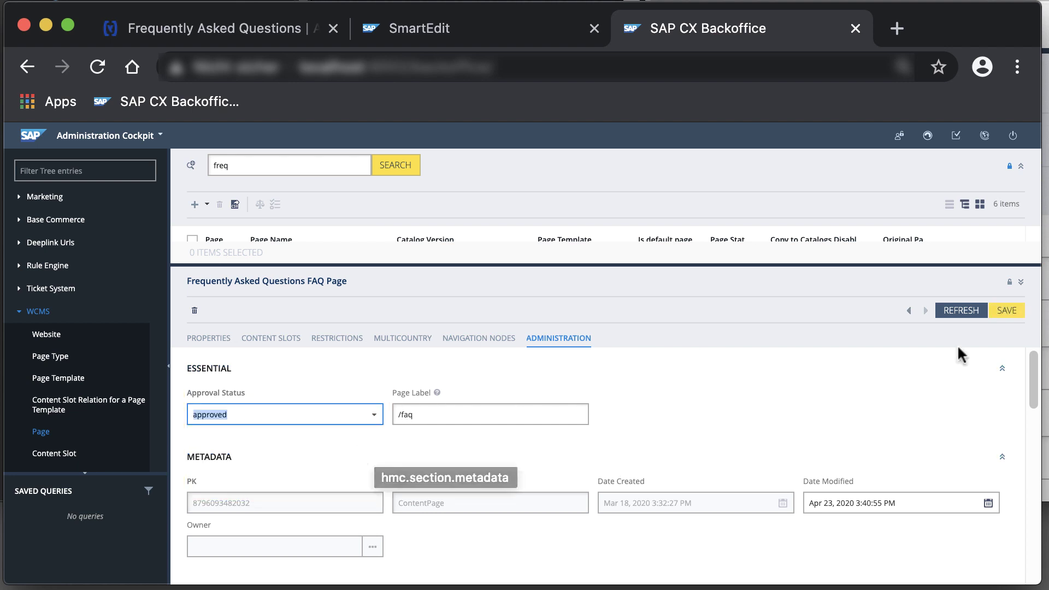
{"action": "left_click", "coordinate": [1009, 316]}
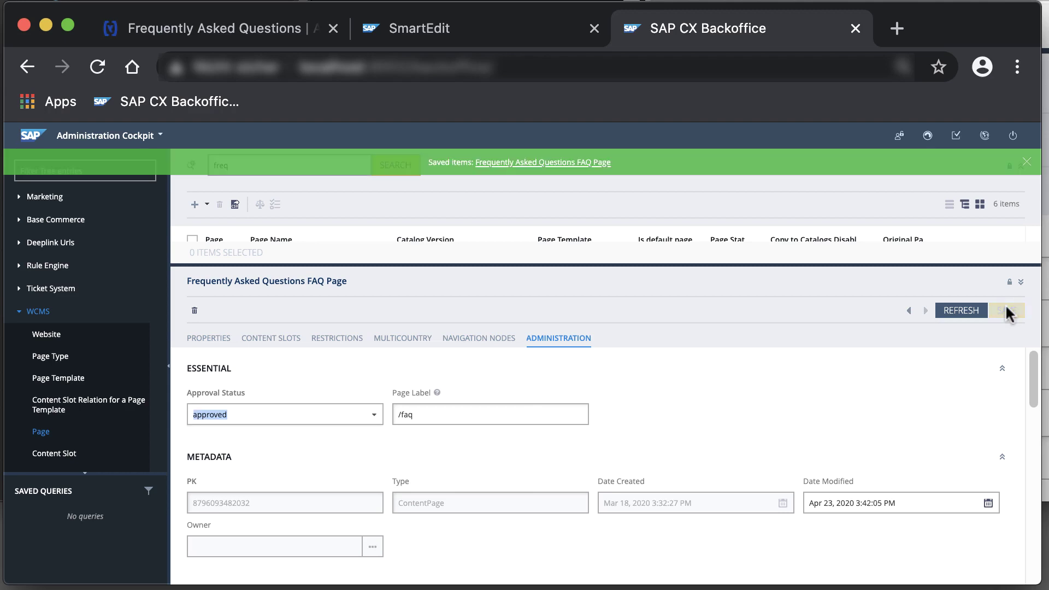
{"action": "key", "text": "ctrl+shift+Tab"}
{"action": "left_click", "coordinate": [98, 67]}
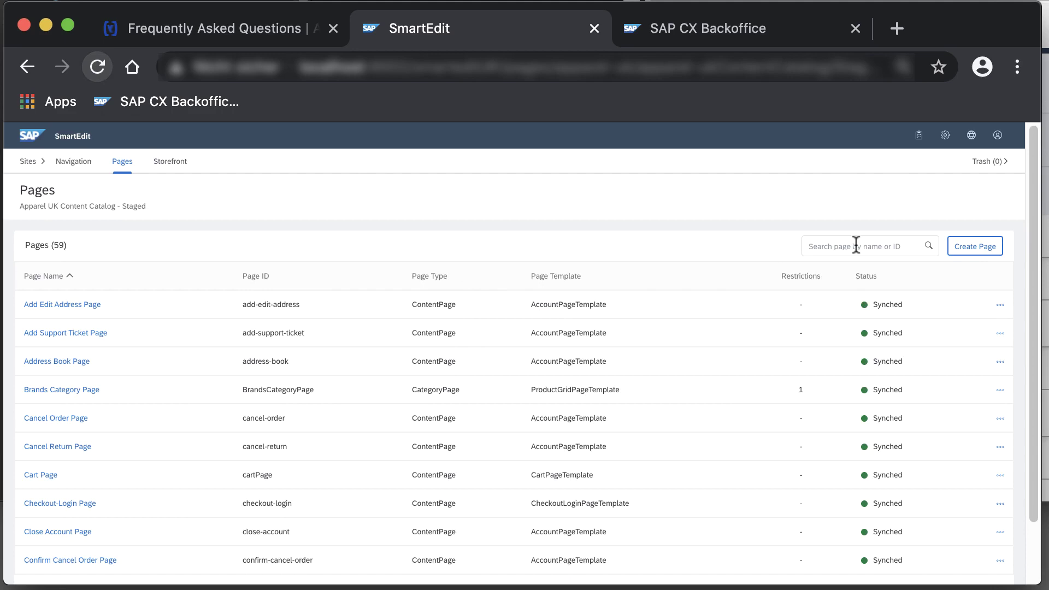
Sync the FAQ Page with All Slots And Page Information included so it shows Synched.
{"action": "left_click", "coordinate": [854, 245]}
{"action": "left_click", "coordinate": [840, 288]}
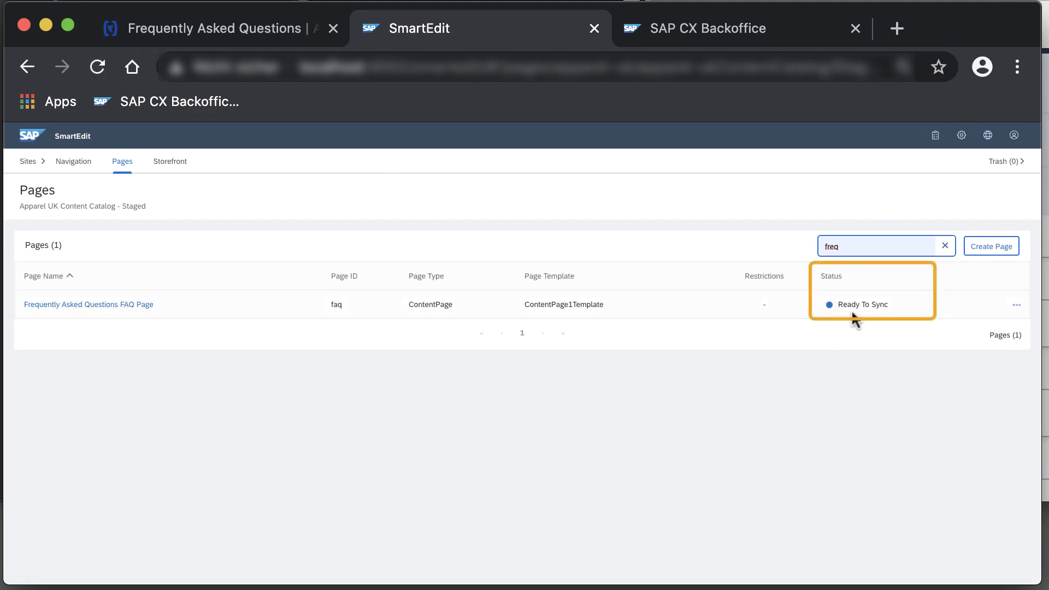
{"action": "left_click", "coordinate": [1017, 305]}
{"action": "left_click", "coordinate": [987, 341]}
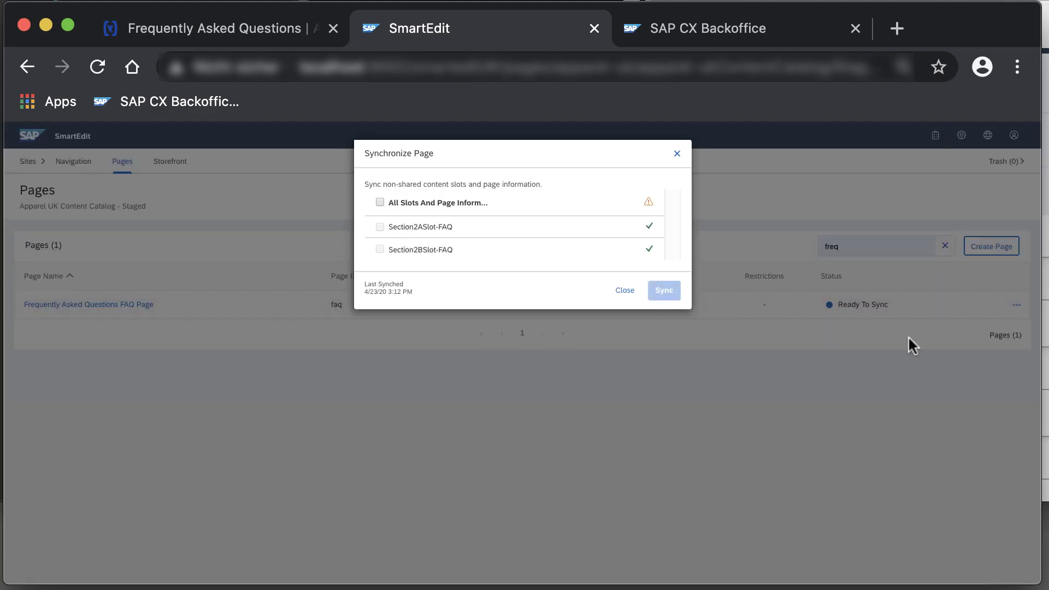
{"action": "left_click", "coordinate": [380, 203]}
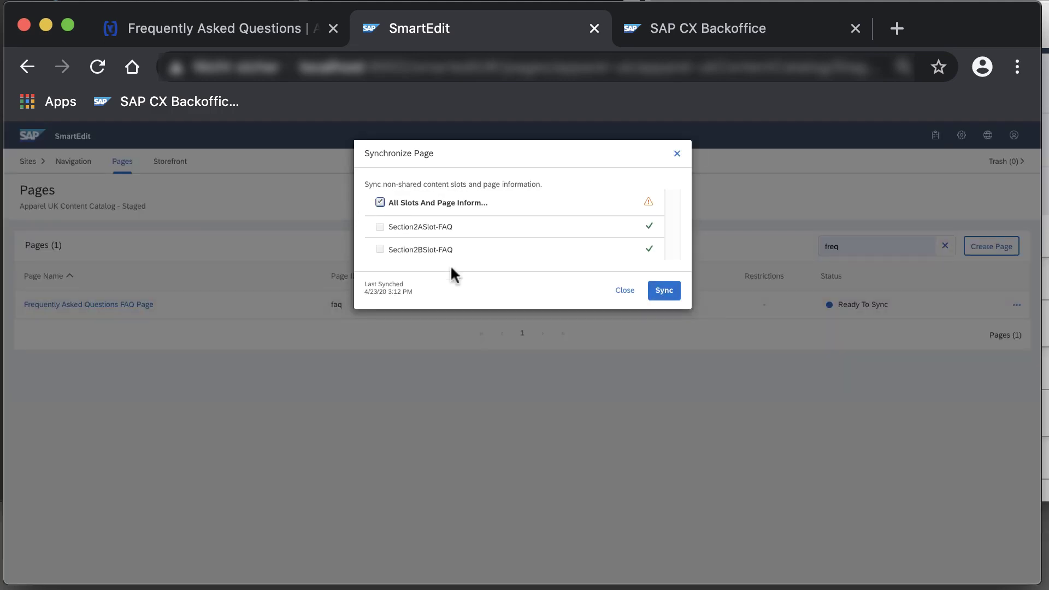
{"action": "left_click", "coordinate": [663, 292]}
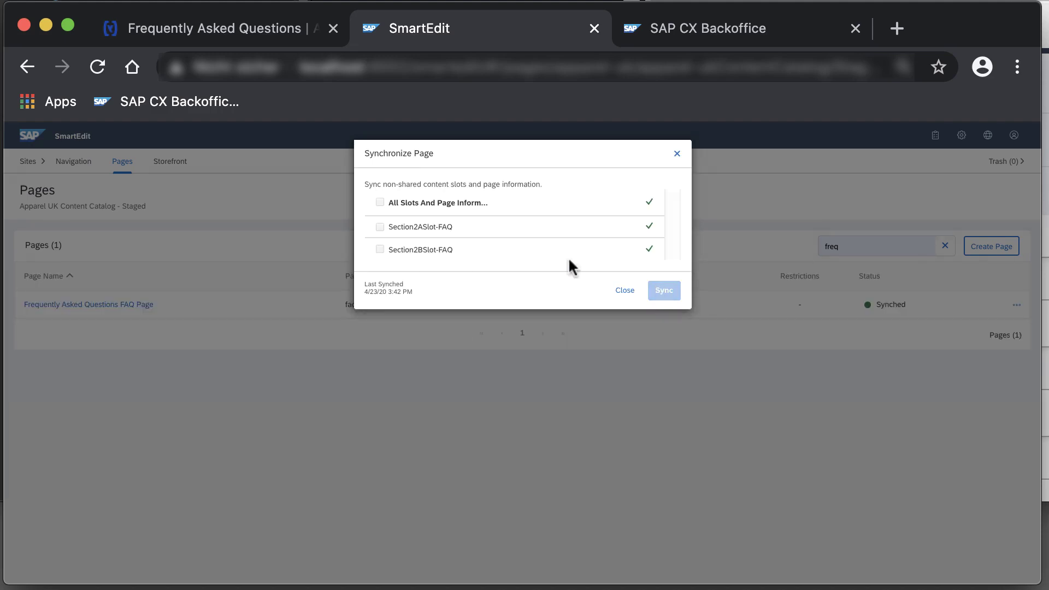
{"action": "left_click", "coordinate": [233, 38]}
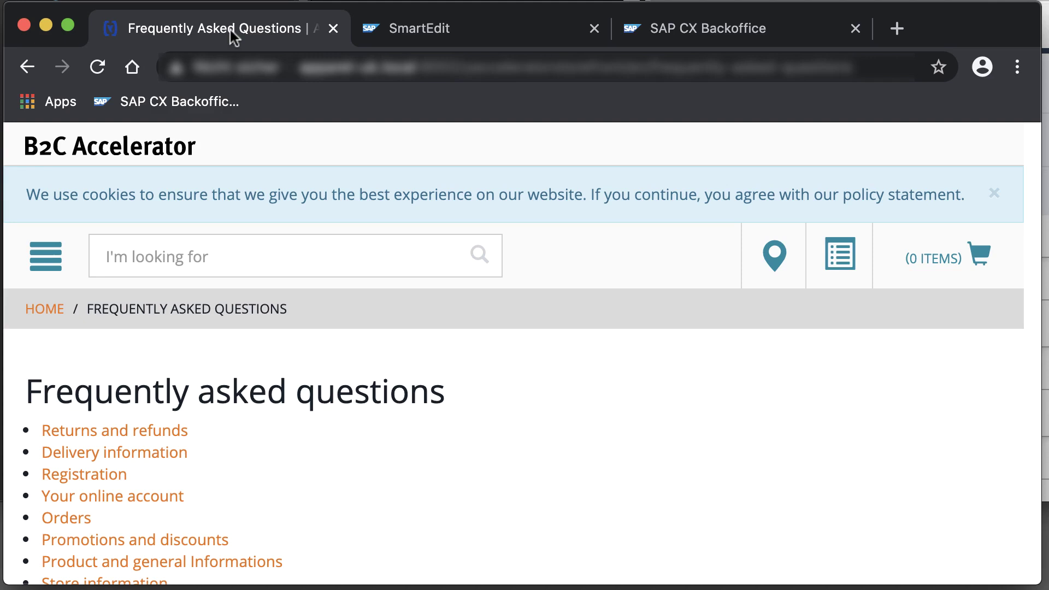
Reload the storefront, then change the address path to end in /faq and load it.
{"action": "left_click", "coordinate": [98, 68]}
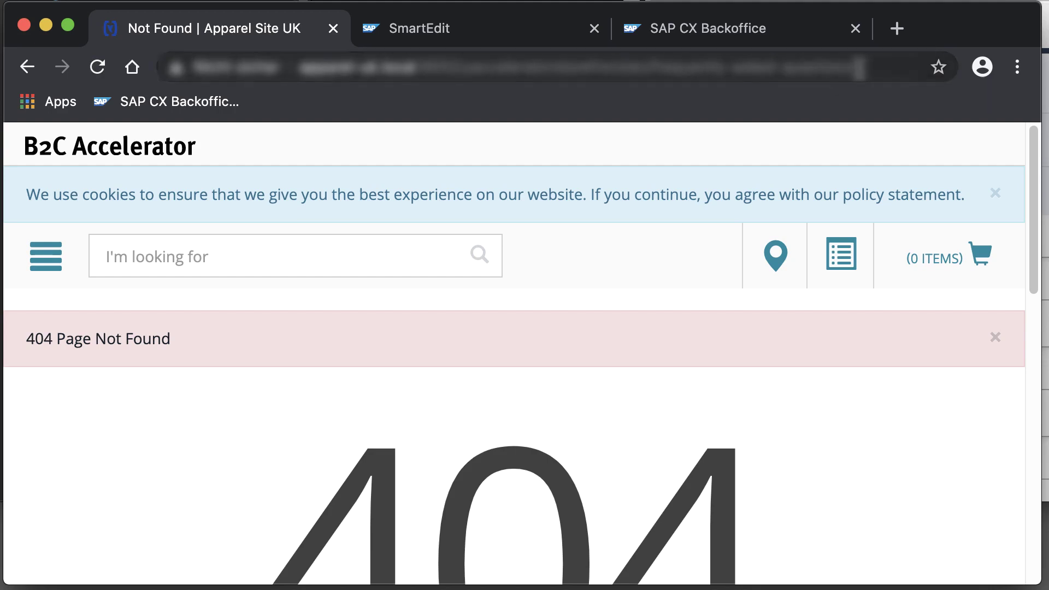
{"action": "left_click", "coordinate": [868, 70]}
{"action": "left_click", "coordinate": [868, 70]}
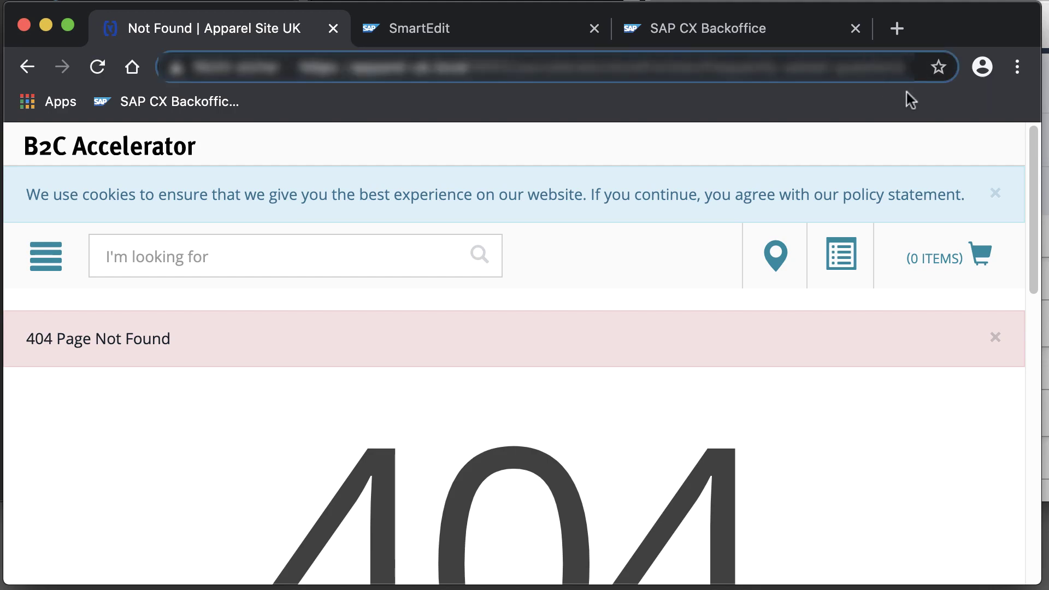
{"action": "key", "text": "BackSpace"}
{"action": "key", "text": "BackSpace"}
{"action": "key", "text": "BackSpace"}
{"action": "key", "text": "BackSpace"}
{"action": "key", "text": "BackSpace"}
{"action": "key", "text": "BackSpace"}
{"action": "key", "text": "BackSpace"}
{"action": "key", "text": "BackSpace"}
{"action": "key", "text": "BackSpace"}
{"action": "key", "text": "BackSpace"}
{"action": "key", "text": "BackSpace"}
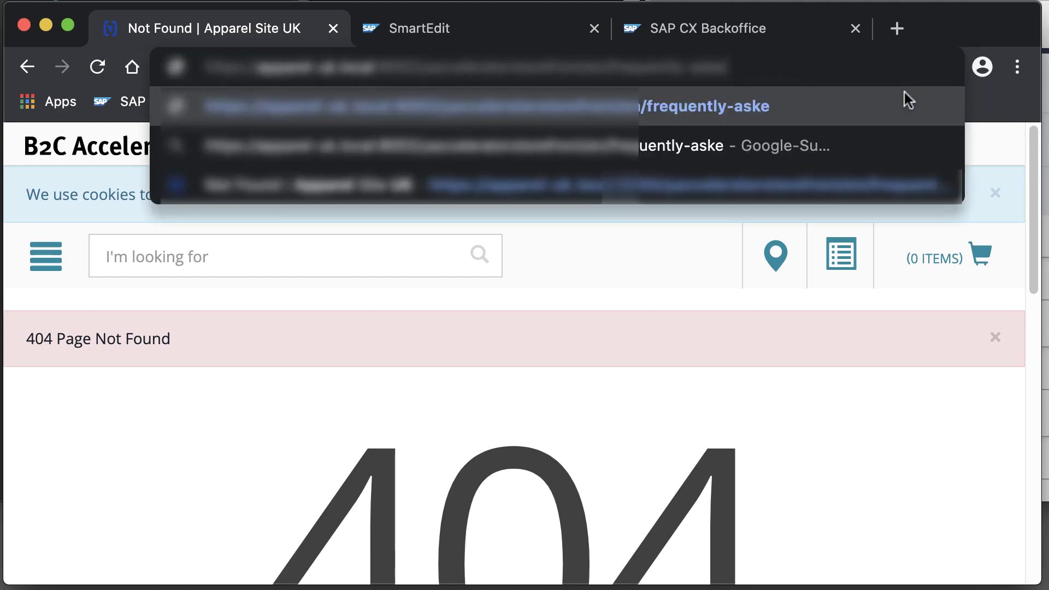
{"action": "key", "text": "BackSpace"}
{"action": "key", "text": "BackSpace"}
{"action": "key", "text": "BackSpace"}
{"action": "key", "text": "BackSpace"}
{"action": "key", "text": "BackSpace"}
{"action": "key", "text": "BackSpace"}
{"action": "key", "text": "BackSpace"}
{"action": "key", "text": "BackSpace"}
{"action": "key", "text": "BackSpace"}
{"action": "key", "text": "BackSpace"}
{"action": "key", "text": "BackSpace"}
{"action": "key", "text": "BackSpace"}
{"action": "key", "text": "BackSpace"}
{"action": "key", "text": "BackSpace"}
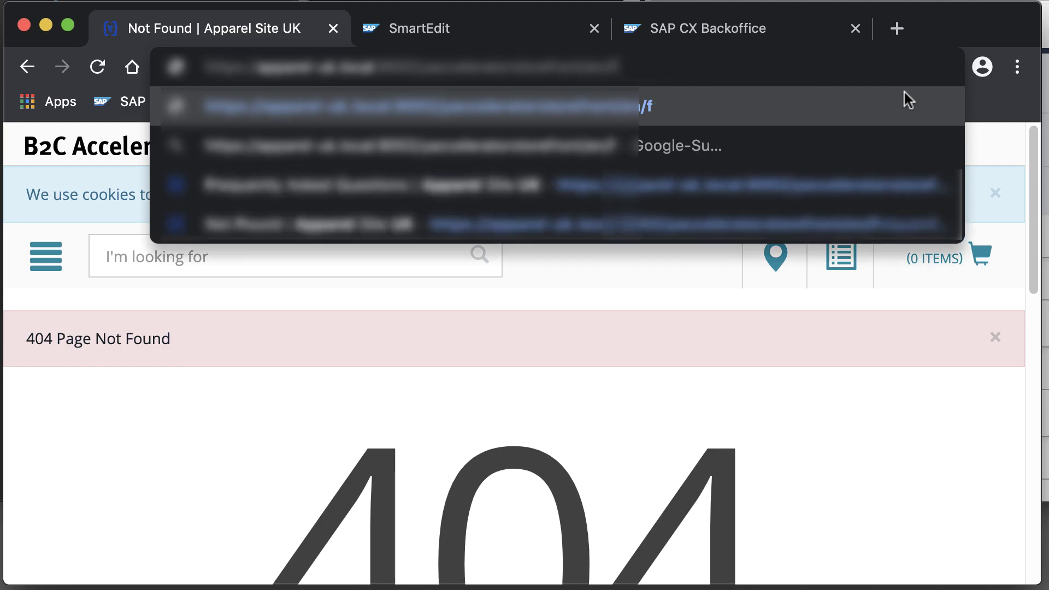
{"action": "type", "text": "aq"}
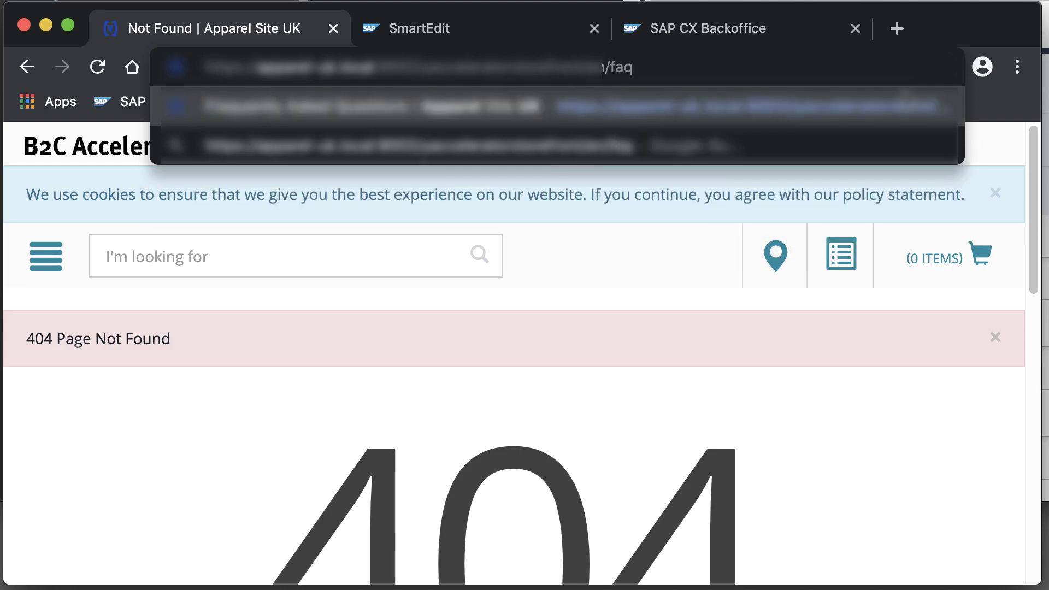
{"action": "key", "text": "Return"}
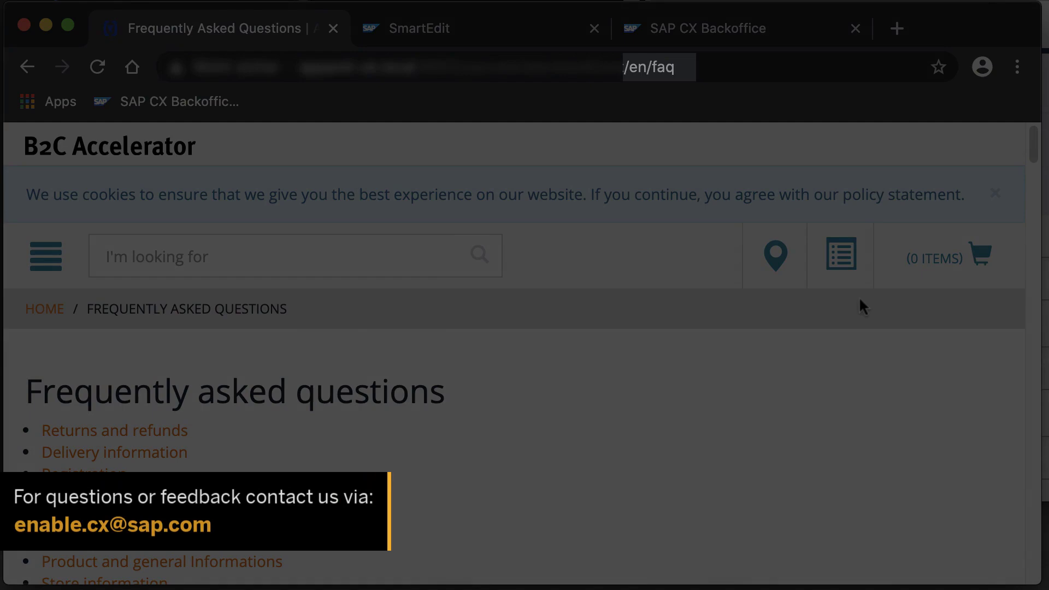